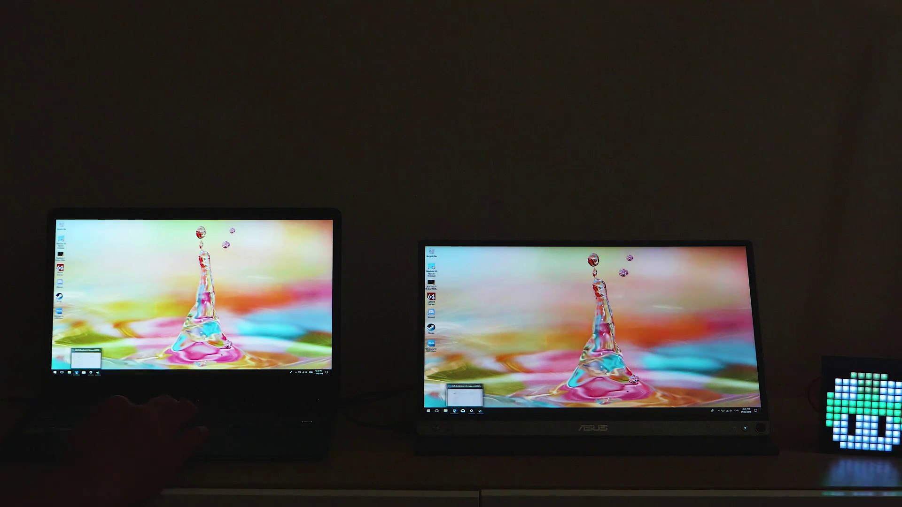
click(77, 372)
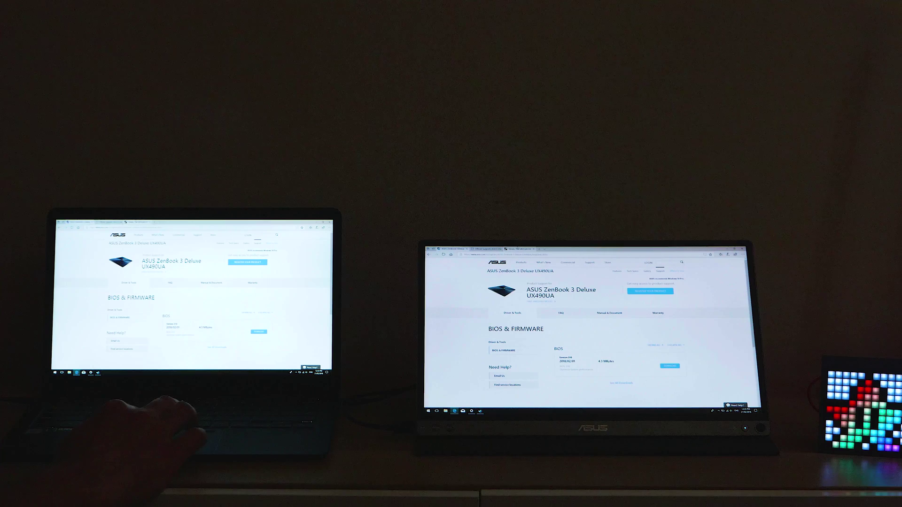
key(ctrl+Tab)
key(ctrl+Tab)
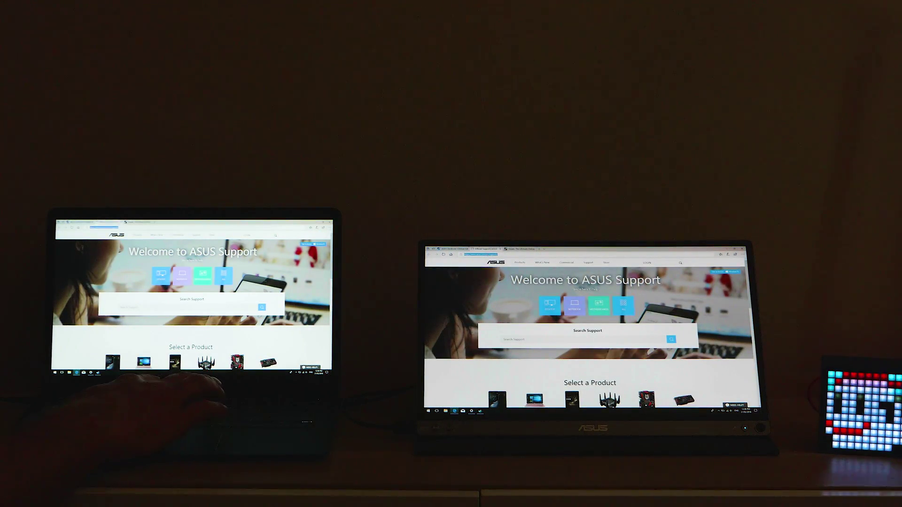
key(ctrl+l)
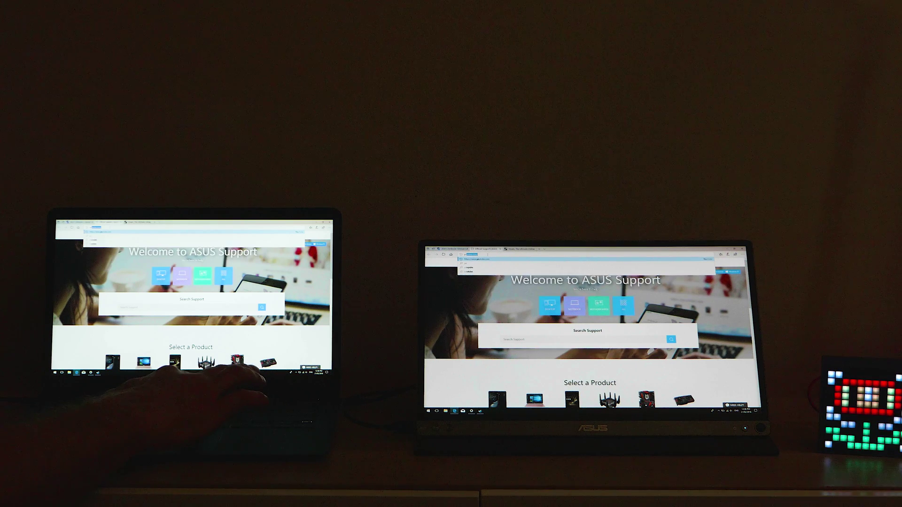
text(youtube)
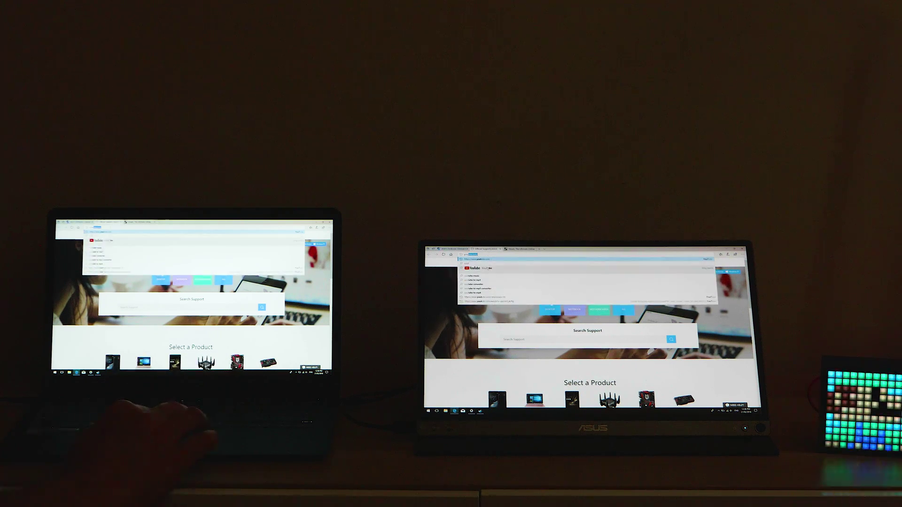
key(Return)
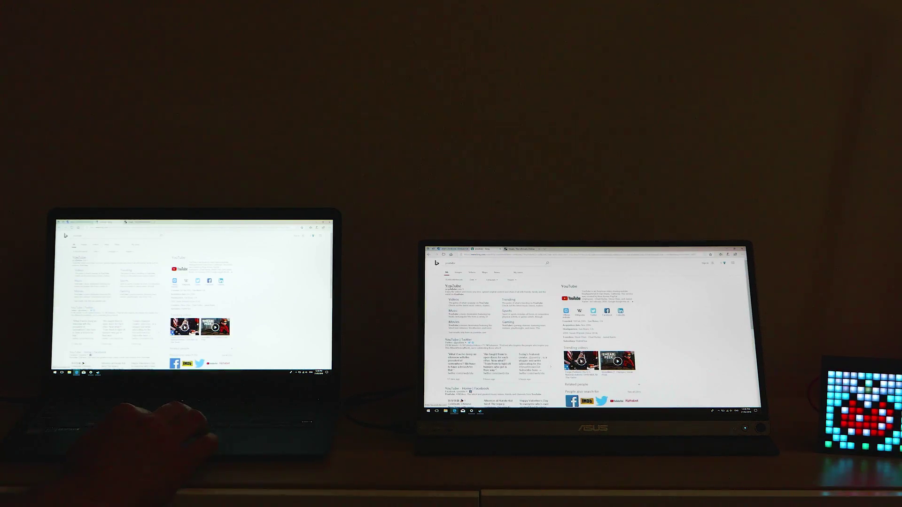